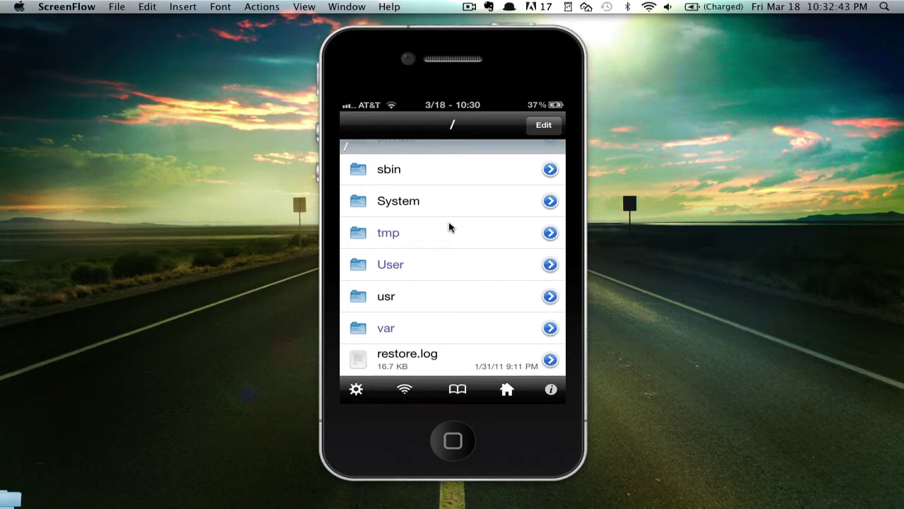
Scroll the /var/mobile/Applications list of ID-named app folders up and back down
scroll(449, 227, up, 3)
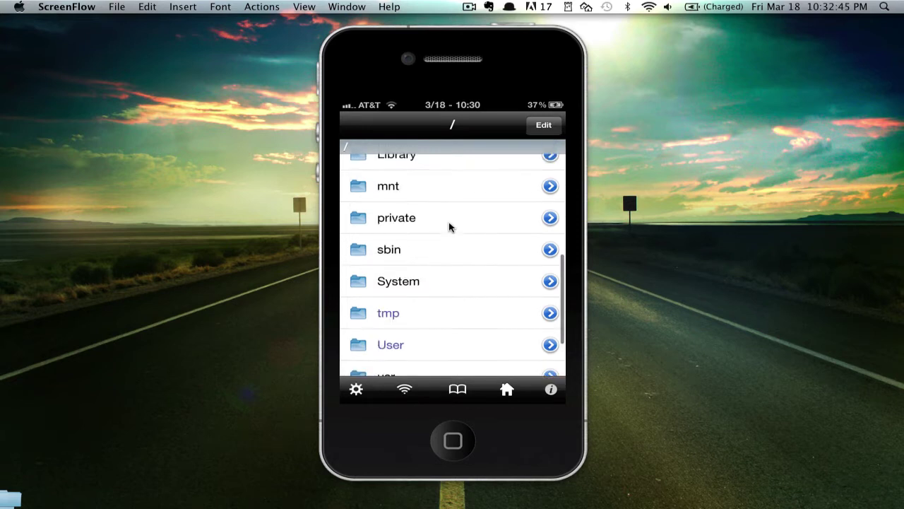
scroll(450, 227, down, 3)
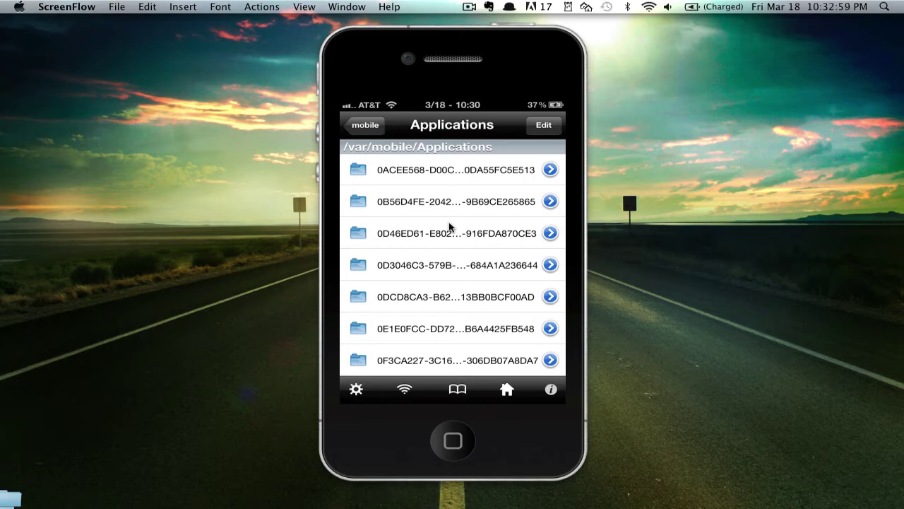
Scroll the Applications list down to folders 41DA05A0–66B77F8C, where Tiny Wings' 53C2CB24… sits
scroll(449, 226, down, 5)
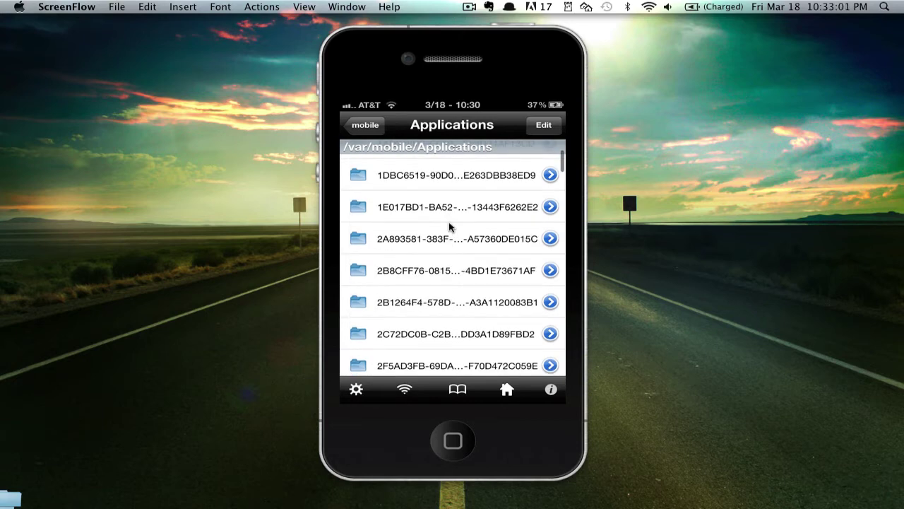
scroll(449, 226, down, 10)
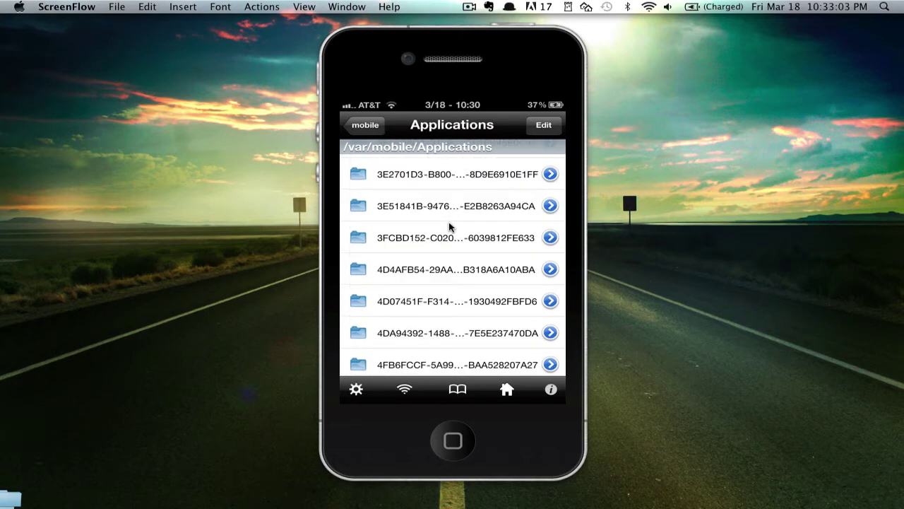
scroll(449, 226, down, 3)
scroll(450, 226, down, 4)
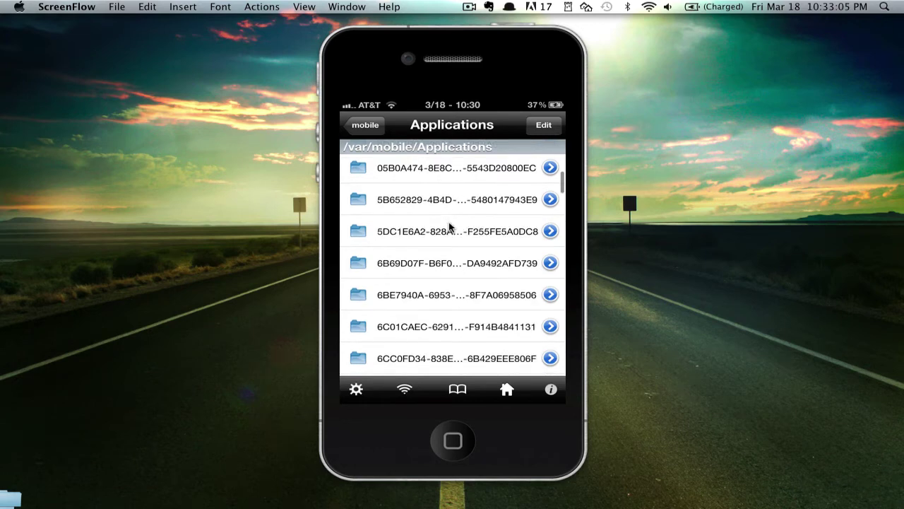
scroll(450, 226, down, 5)
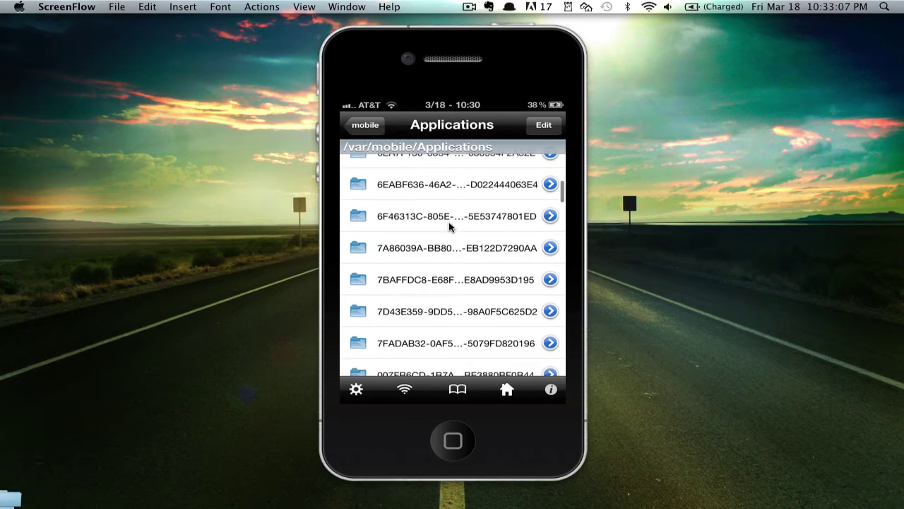
scroll(450, 226, down, 3)
scroll(449, 226, down, 3)
scroll(449, 226, down, 3)
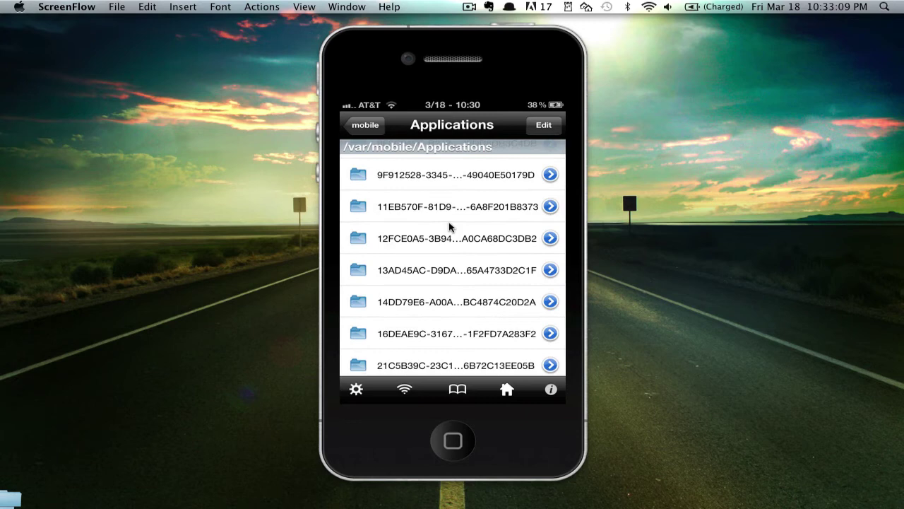
scroll(449, 226, down, 5)
scroll(449, 226, down, 2)
scroll(449, 226, down, 3)
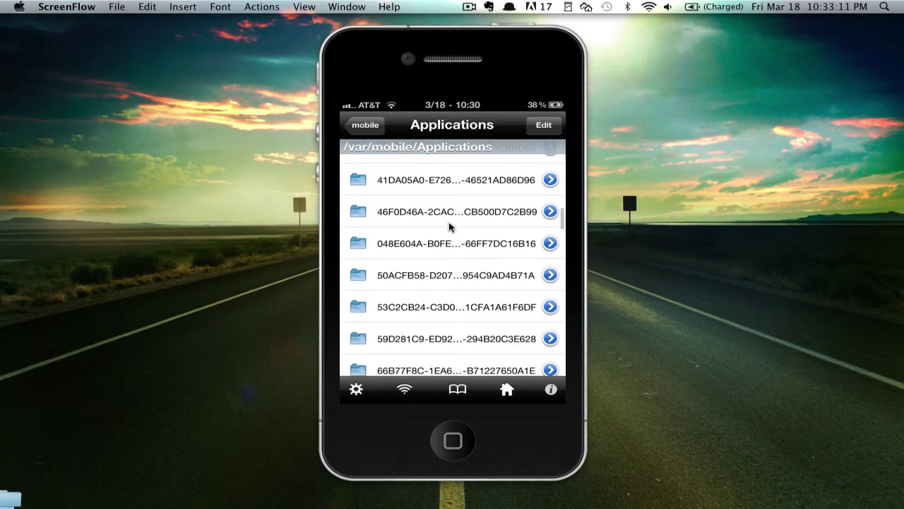